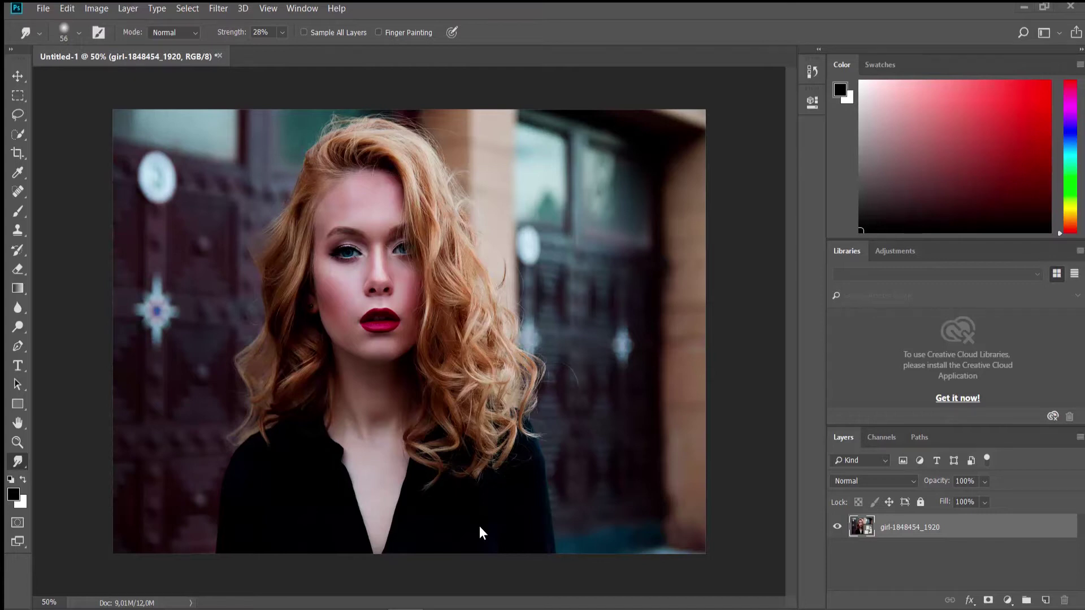
# Step: Duplicate the portrait layer to create 'girl-1848454_1920 copy' above the original
pyautogui.rightClick(907, 528)
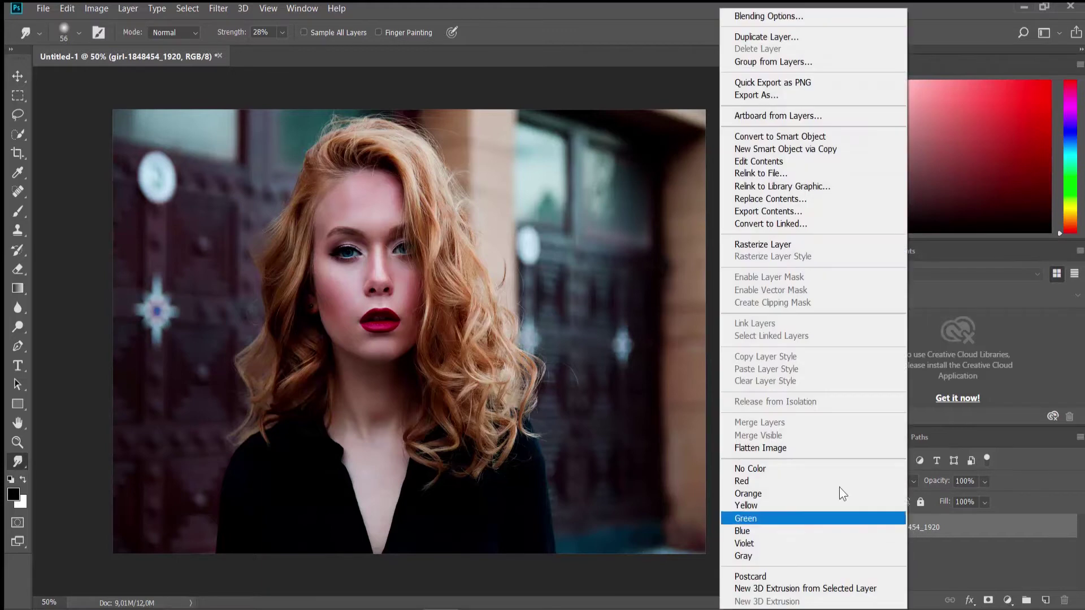
pyautogui.click(746, 37)
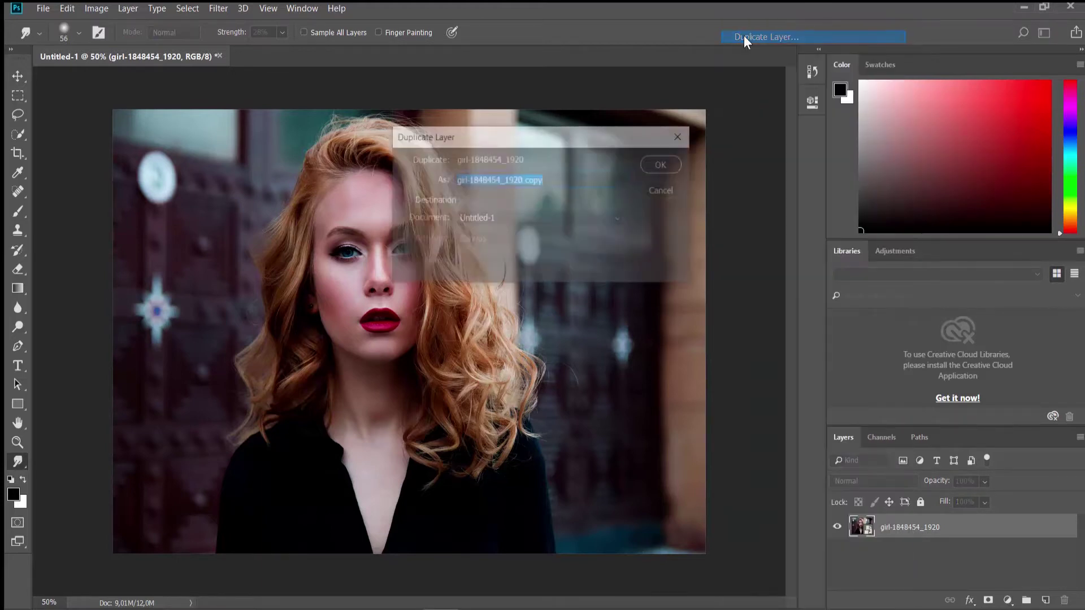
pyautogui.click(667, 164)
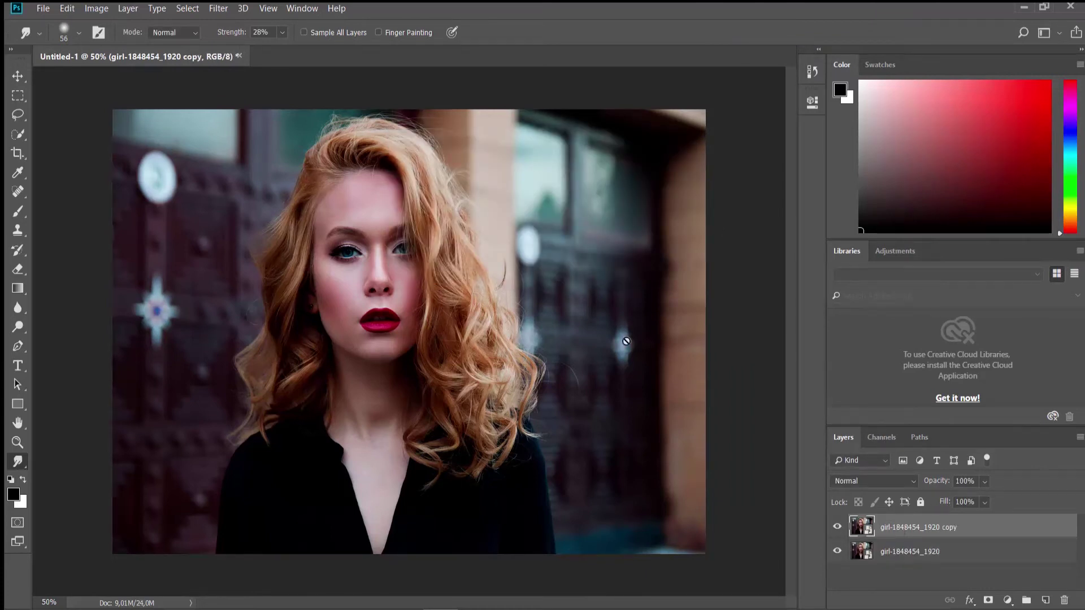
pyautogui.click(223, 12)
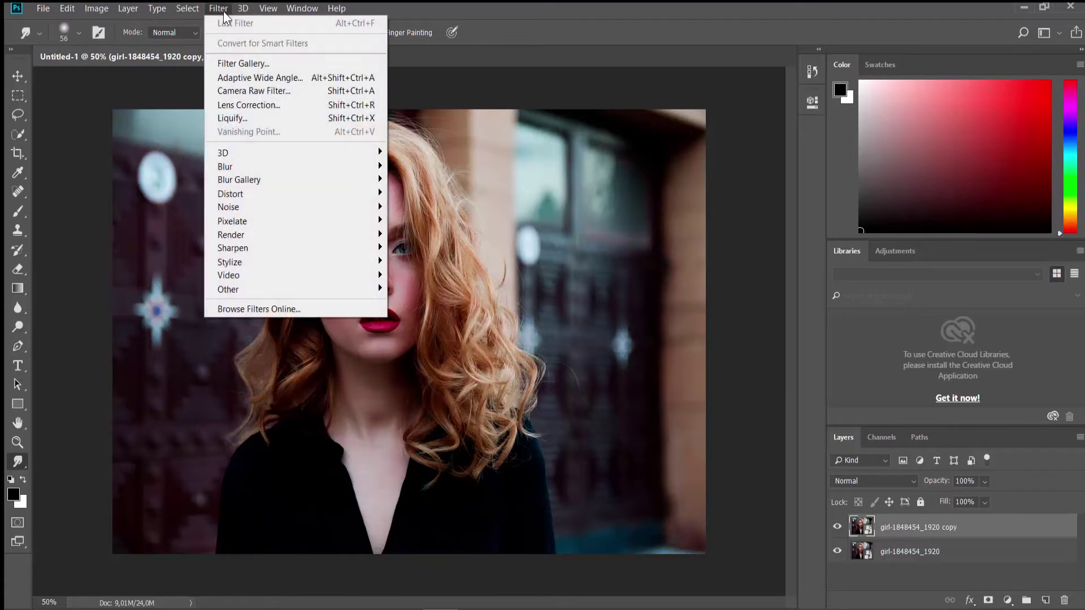
# Step: Apply Camera Raw to the copy with Shadows +100, Whites +77, Blacks -53, Texture +100
pyautogui.click(240, 89)
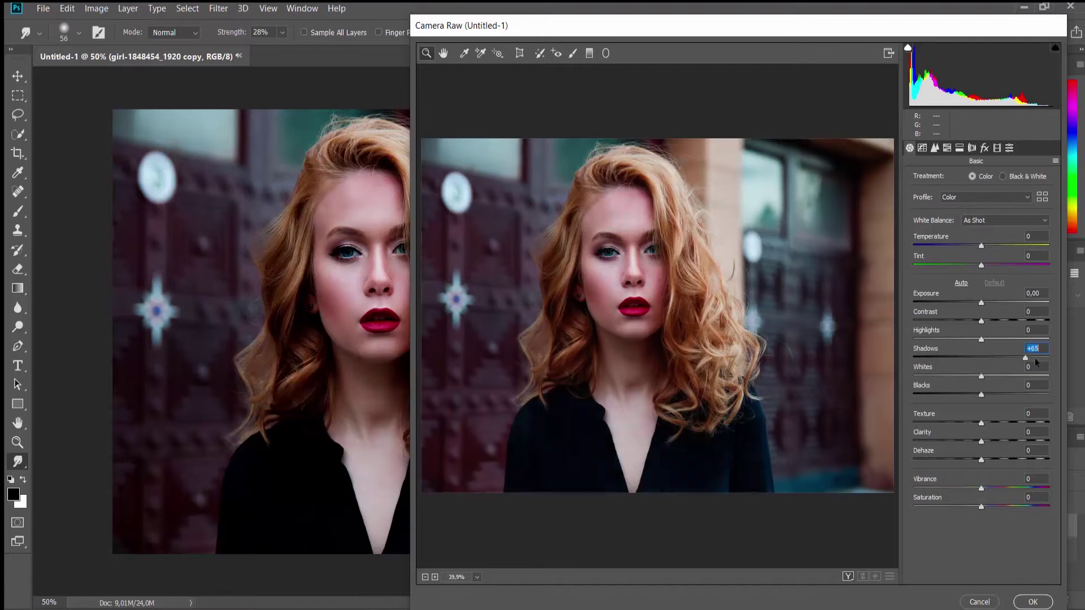
pyautogui.moveTo(982, 357); pyautogui.dragTo(1057, 357)
pyautogui.moveTo(981, 376)
pyautogui.mouseDown()
pyautogui.moveTo(1032, 375)
pyautogui.moveTo(946, 394)
pyautogui.moveTo(1050, 423)
pyautogui.mouseUp()
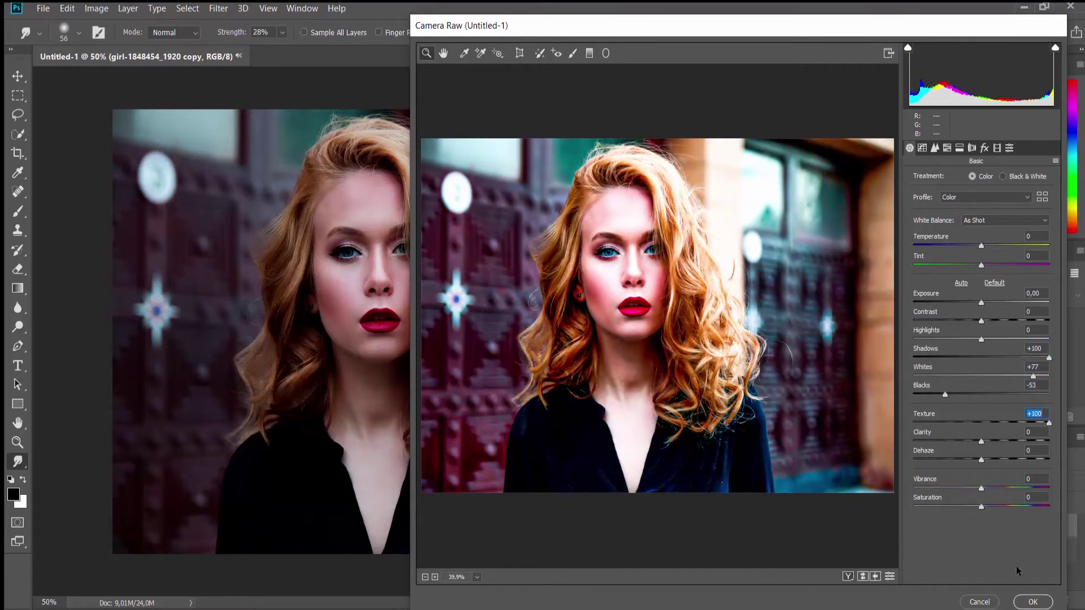
pyautogui.click(1028, 601)
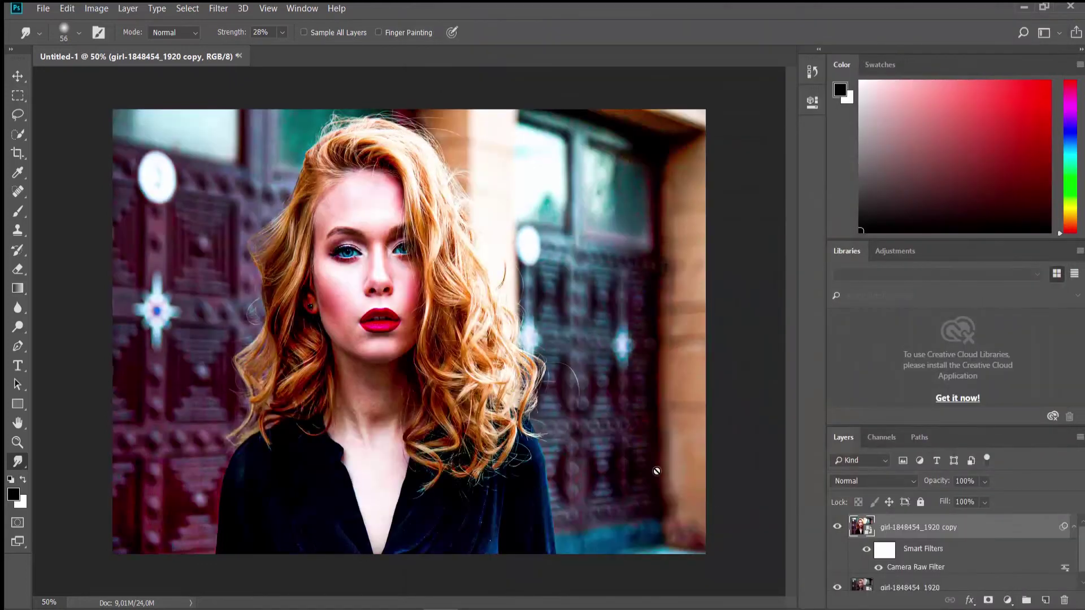
pyautogui.click(837, 527)
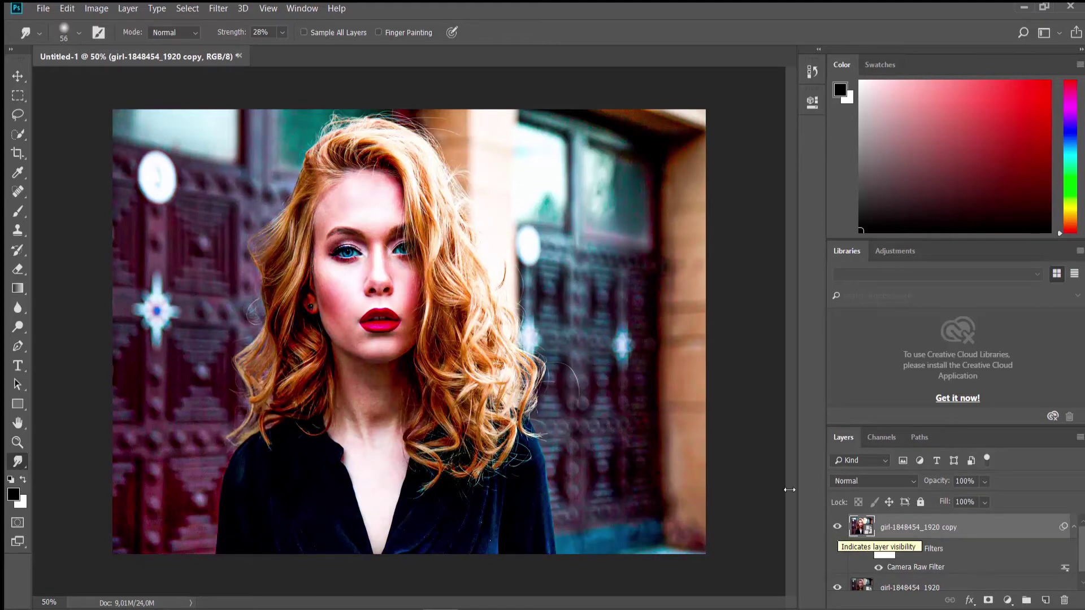
# Step: Bring up the Filter menu's Stylize effects to reach Oil Paint
pyautogui.click(221, 9)
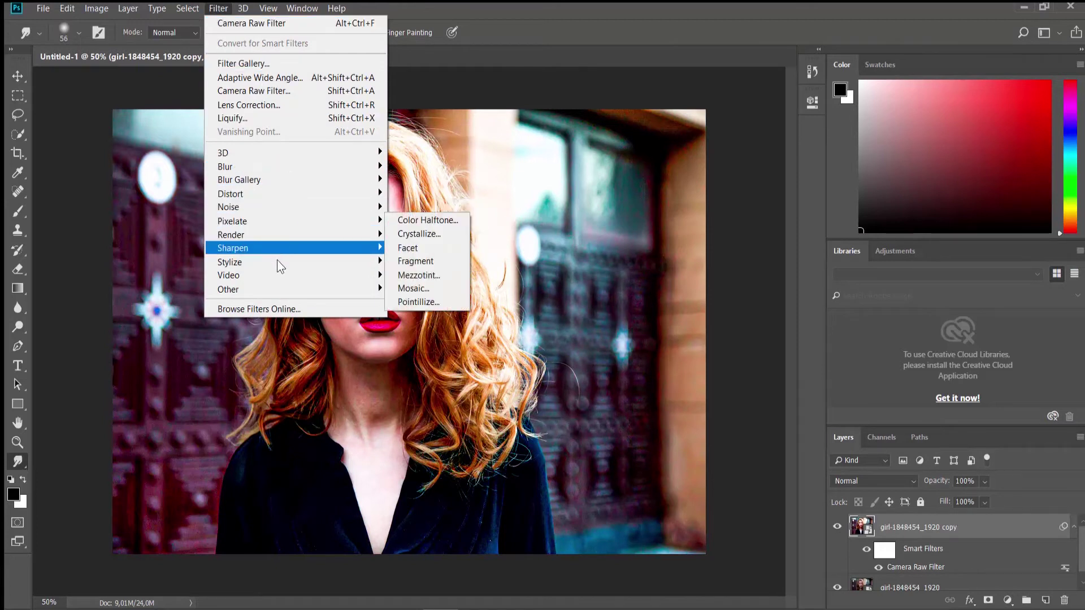
pyautogui.moveTo(254, 262)
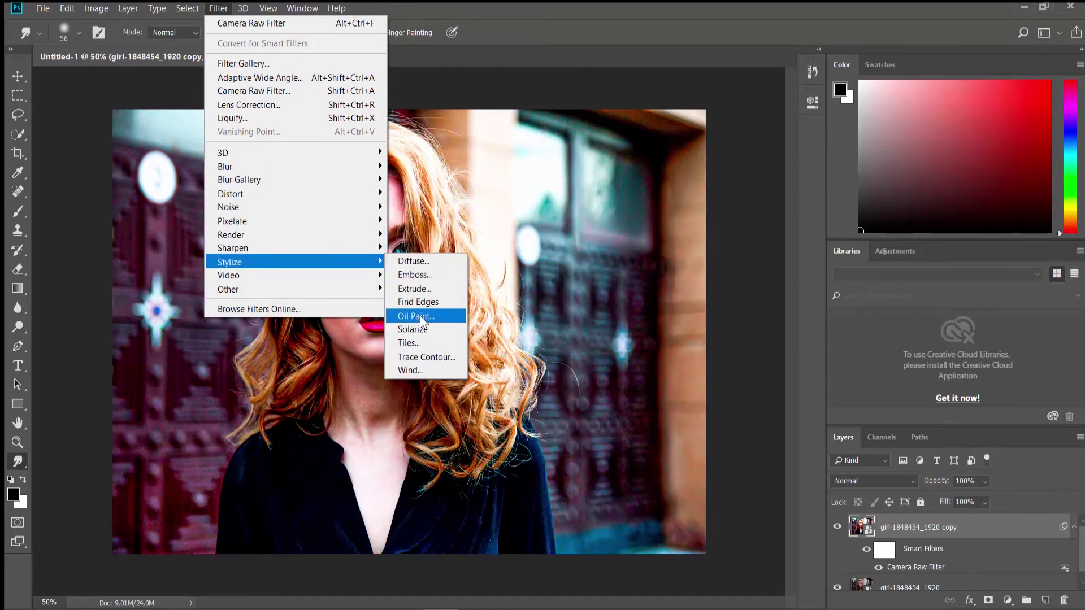
# Step: Apply Oil Paint with stylization 6.0, cleanliness 5.7, scale 6.6 and bristle detail 6.7
pyautogui.click(420, 316)
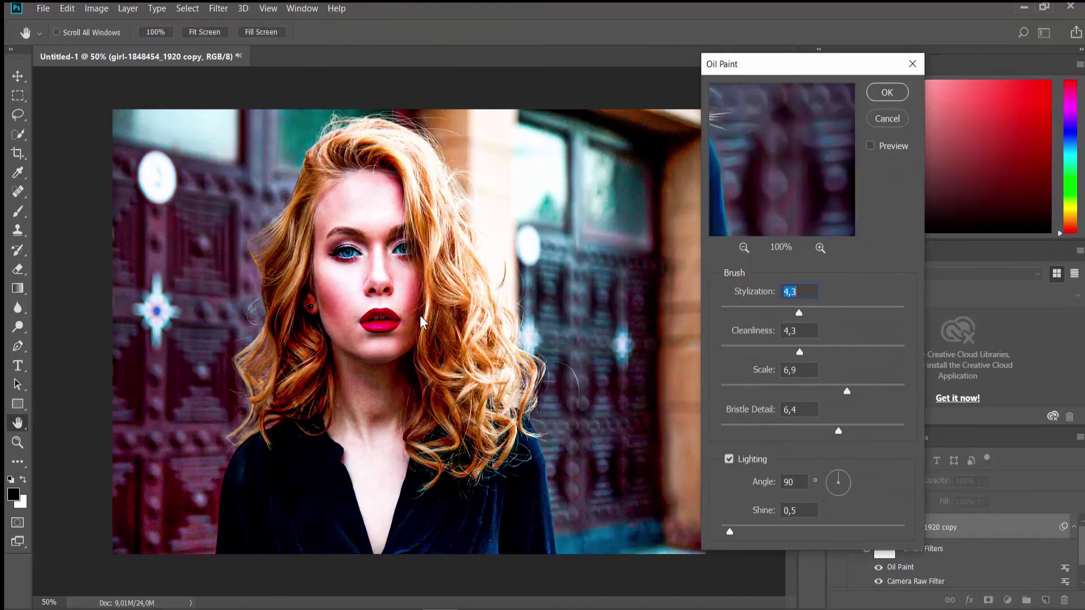
pyautogui.write('6')
pyautogui.moveTo(800, 352); pyautogui.dragTo(821, 354)
pyautogui.moveTo(821, 353); pyautogui.dragTo(825, 351)
pyautogui.click(841, 391)
pyautogui.click(844, 430)
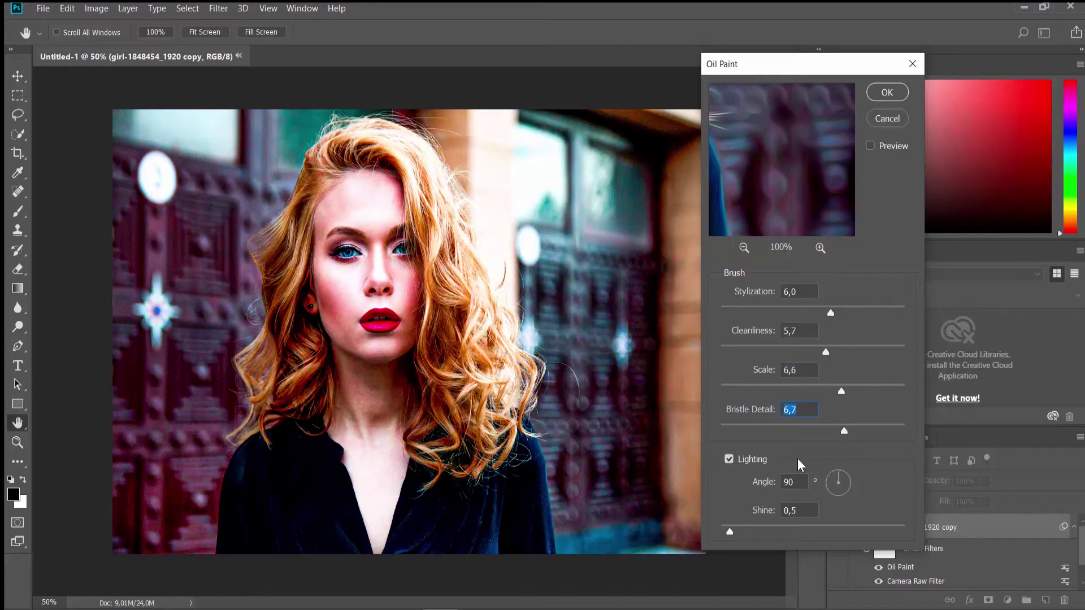
pyautogui.click(886, 93)
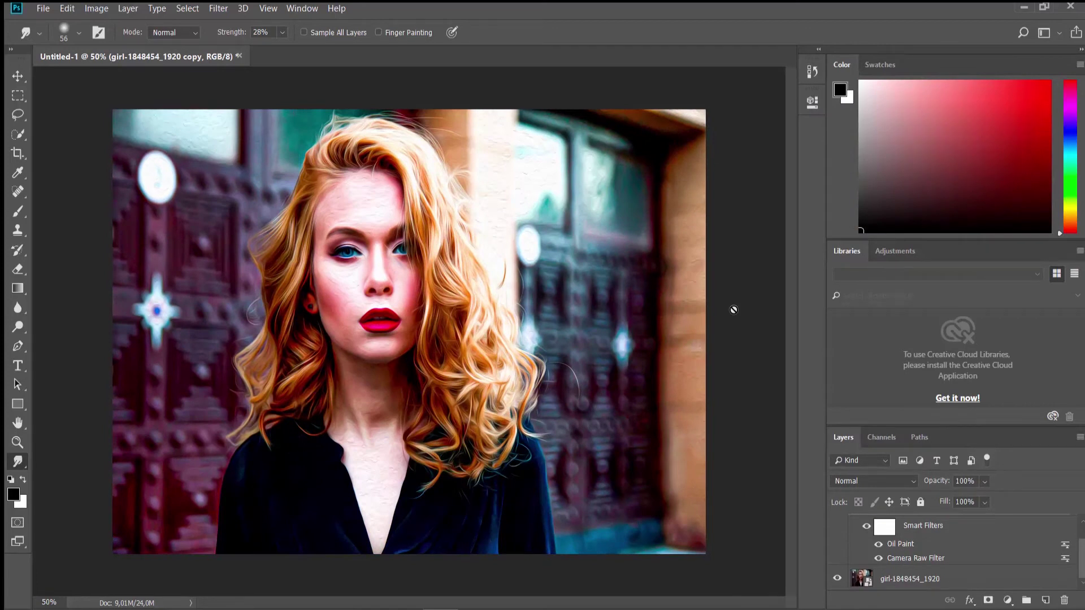
pyautogui.scroll(2, 383, 303)
pyautogui.scroll(2, 384, 303)
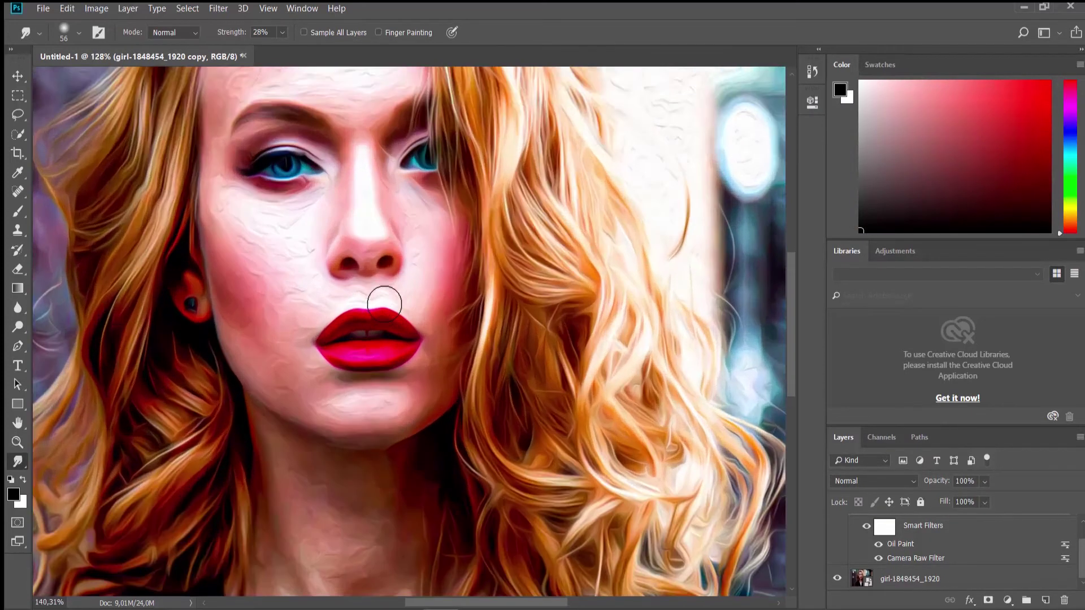
pyautogui.scroll(2, 383, 303)
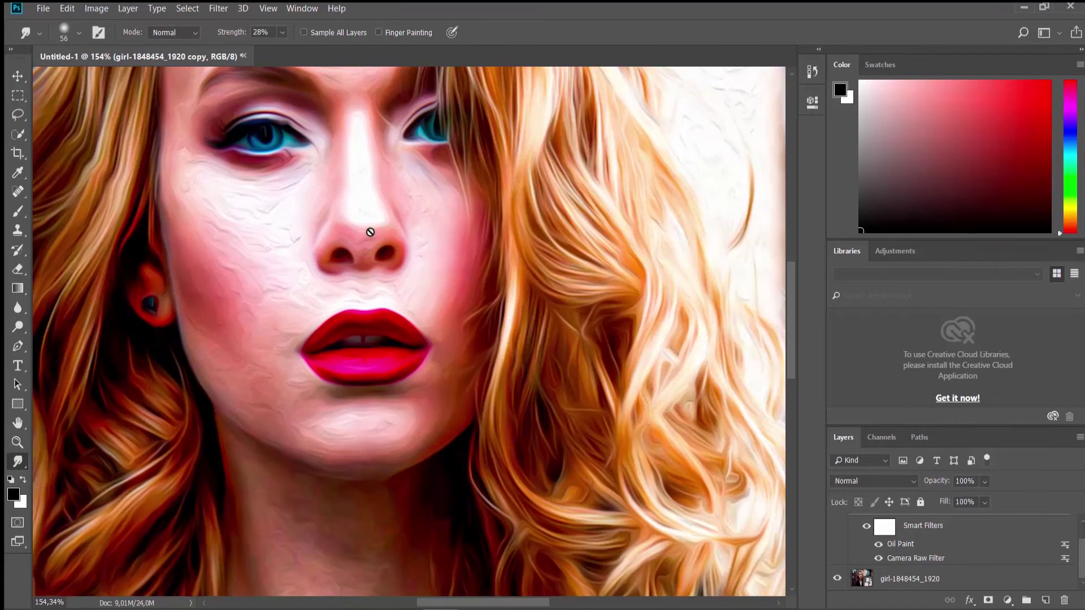
# Step: Pan to the eyes and forehead, then add a layer mask to the painted copy
pyautogui.moveTo(370, 231)
pyautogui.mouseDown()
pyautogui.moveTo(416, 358)
pyautogui.moveTo(443, 491)
pyautogui.mouseUp()
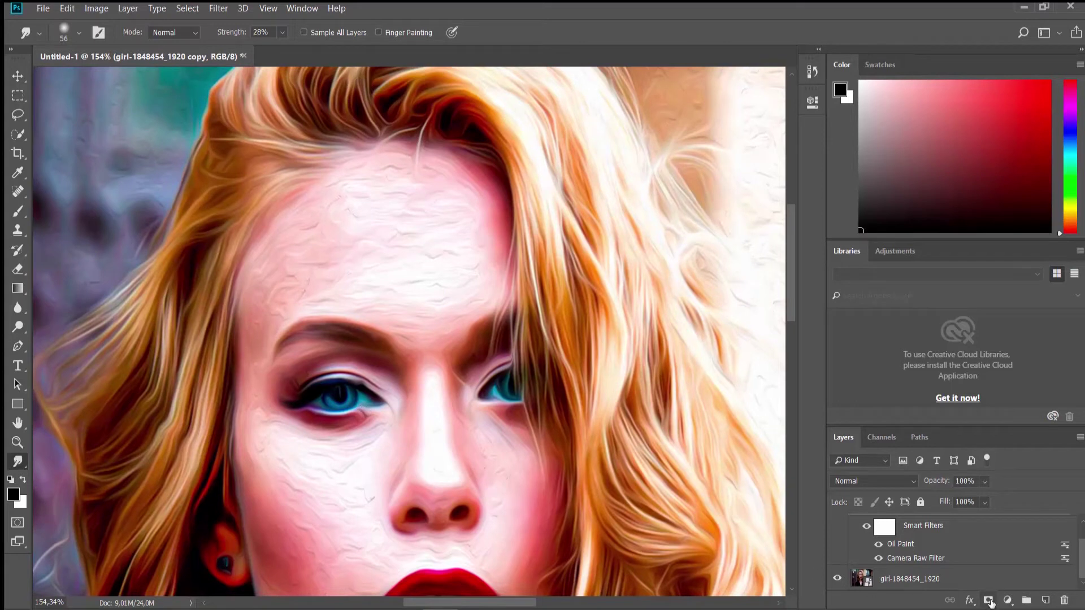
pyautogui.click(989, 600)
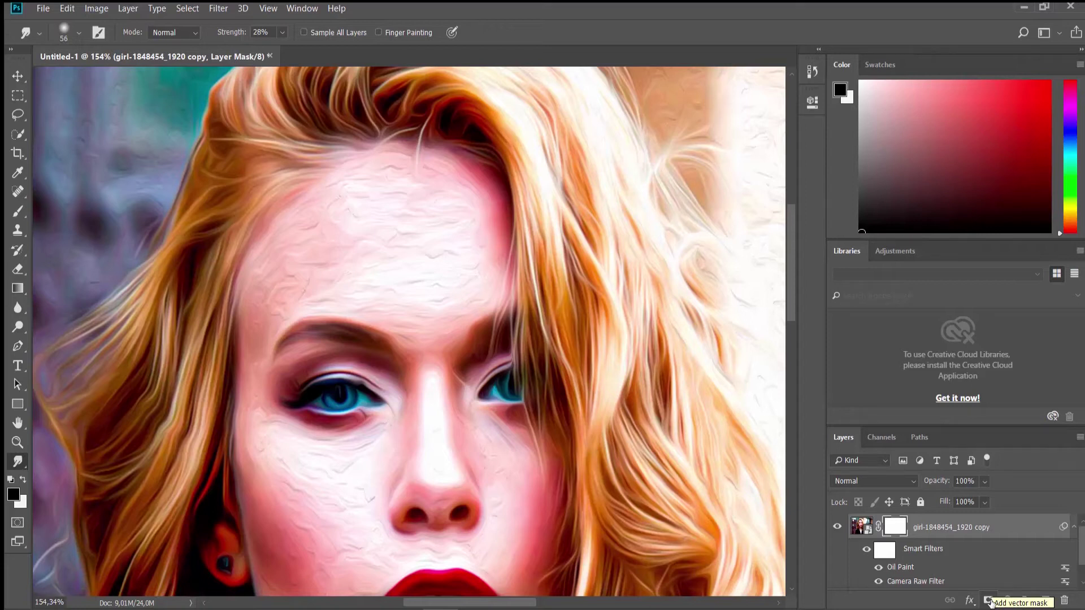
# Step: Select the standard Brush tool and set its opacity to 50%
pyautogui.click(20, 216)
pyautogui.rightClick(20, 215)
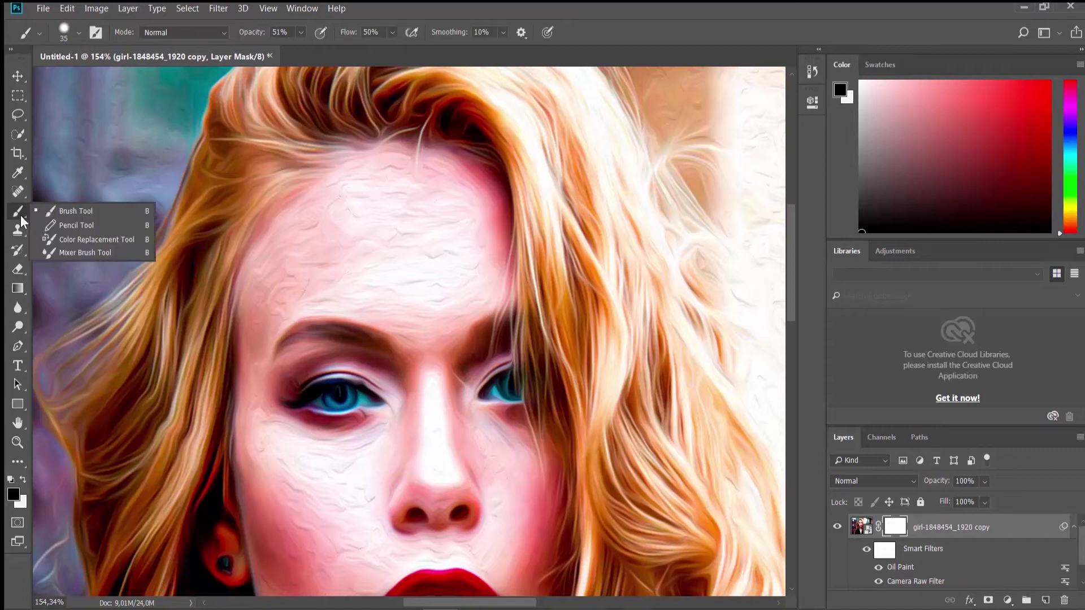
pyautogui.click(63, 215)
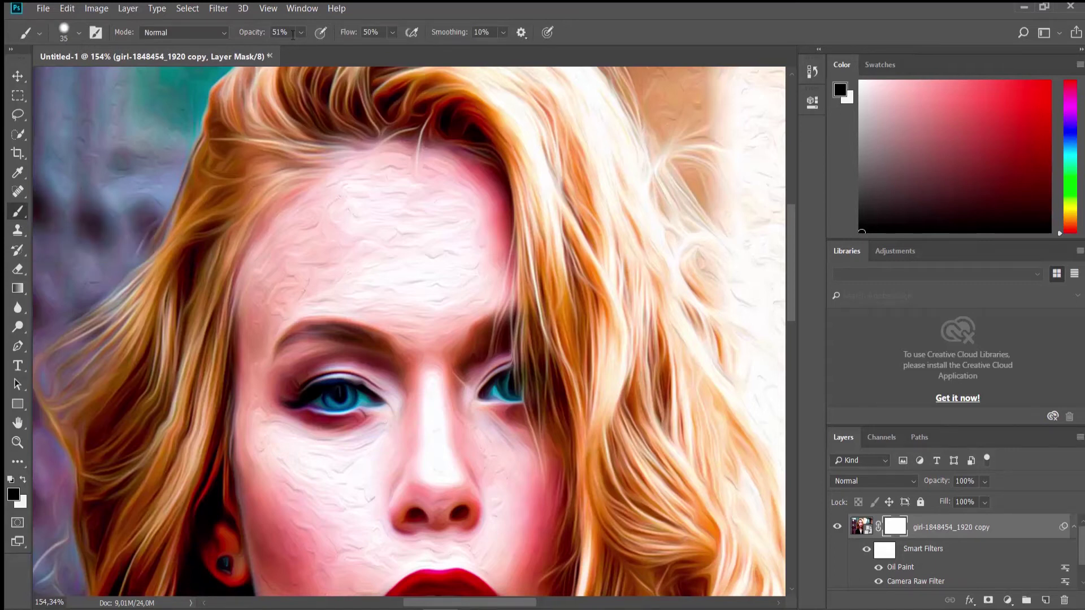
pyautogui.click(279, 32)
pyautogui.write('50')
pyautogui.press('Return')
# Step: Set the foreground colour to near-black #030303 and the brush size to 18 px
pyautogui.click(13, 495)
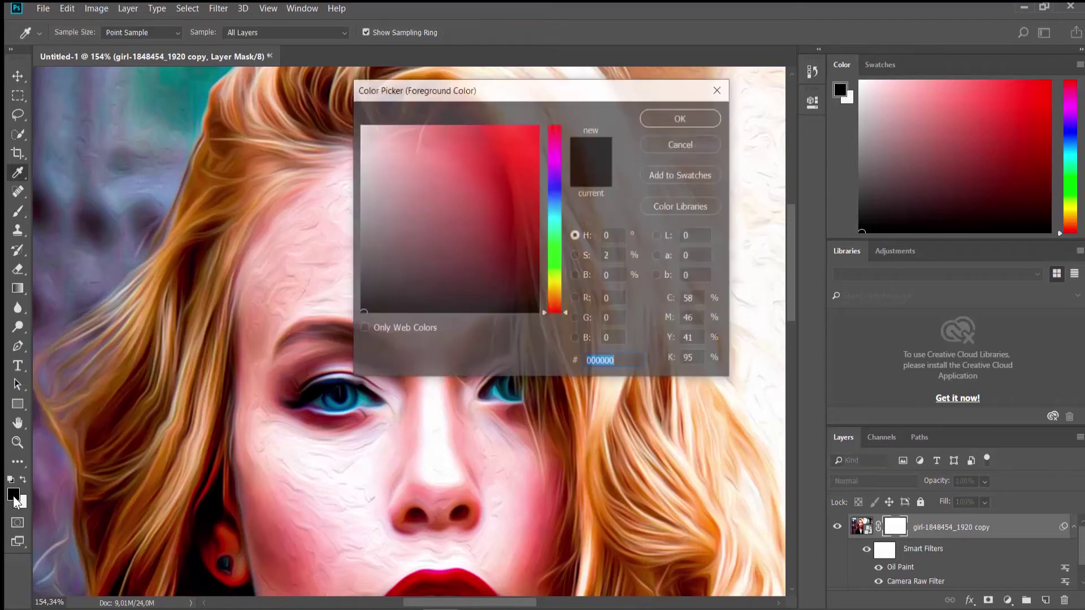
pyautogui.click(365, 310)
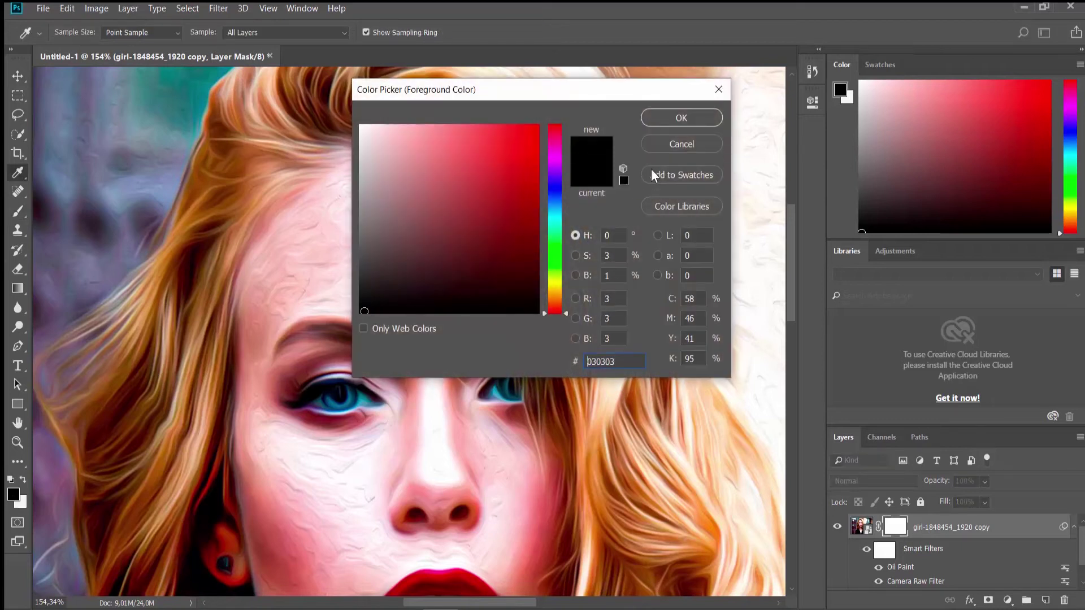
pyautogui.click(681, 118)
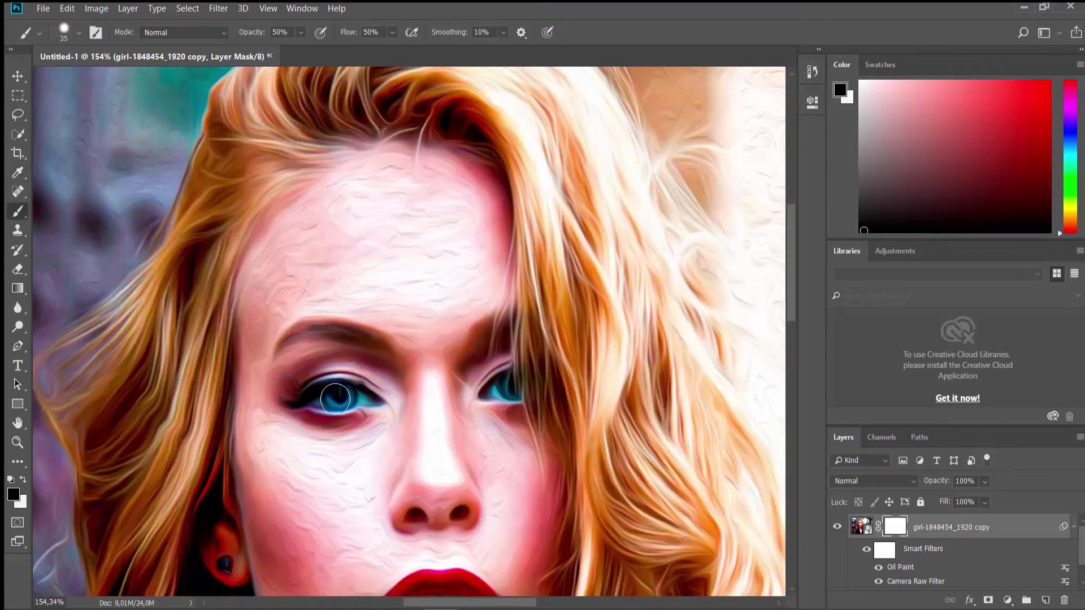
pyautogui.click(76, 33)
pyautogui.moveTo(138, 80); pyautogui.dragTo(92, 82)
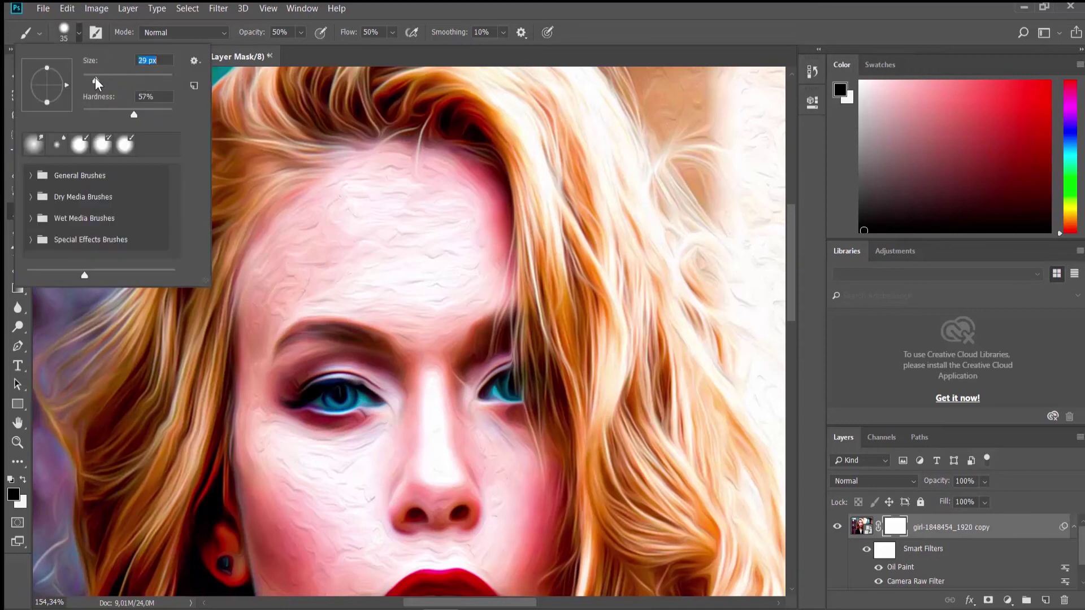
pyautogui.click(79, 37)
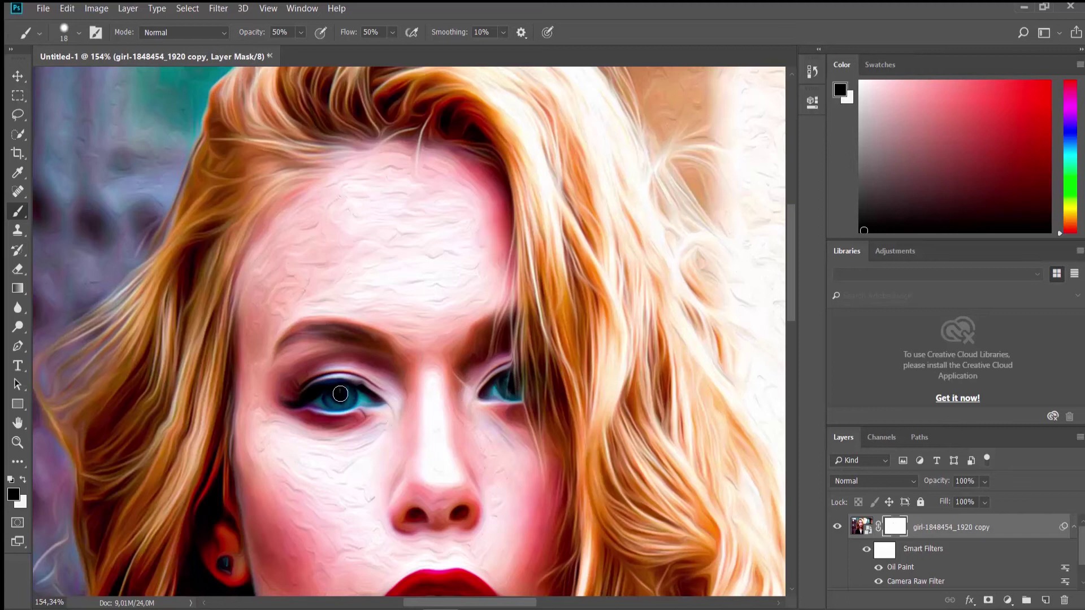
# Step: Paint the mask over the left eye, then zoom out to the whole portrait
pyautogui.moveTo(346, 398); pyautogui.dragTo(349, 400)
pyautogui.hotkey('ctrl', '0')
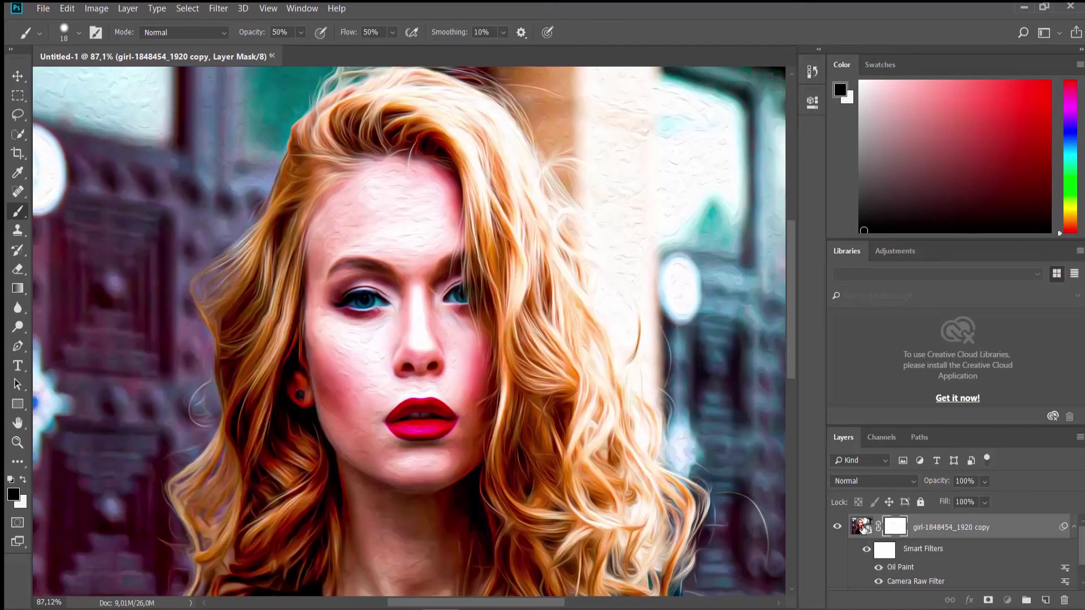
pyautogui.click(861, 526)
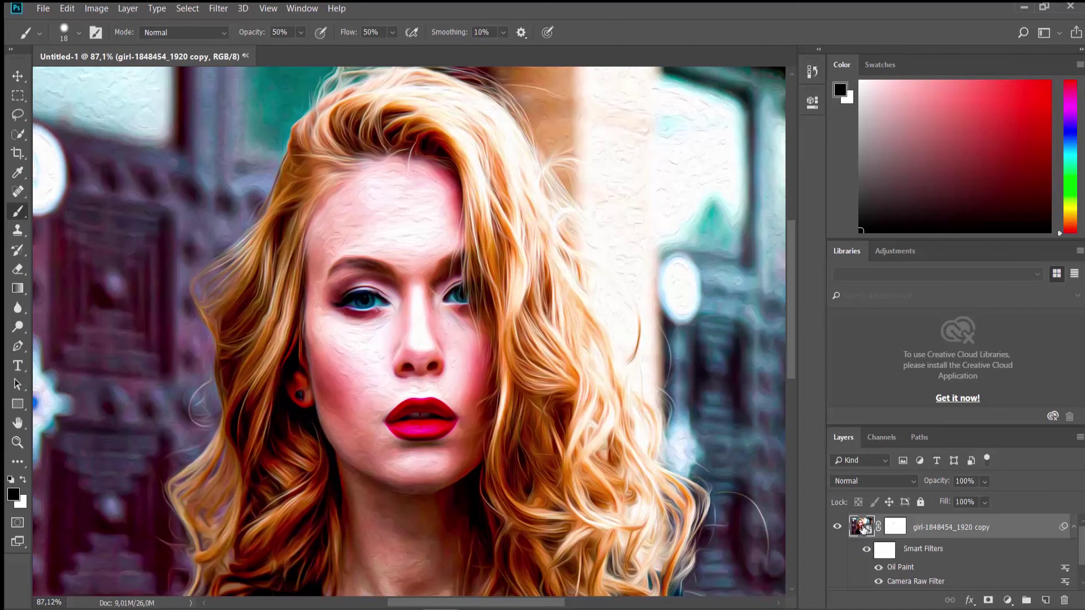
# Step: Smudge the forehead, chest and chin at 30% strength, then select both portrait layers
pyautogui.click(19, 464)
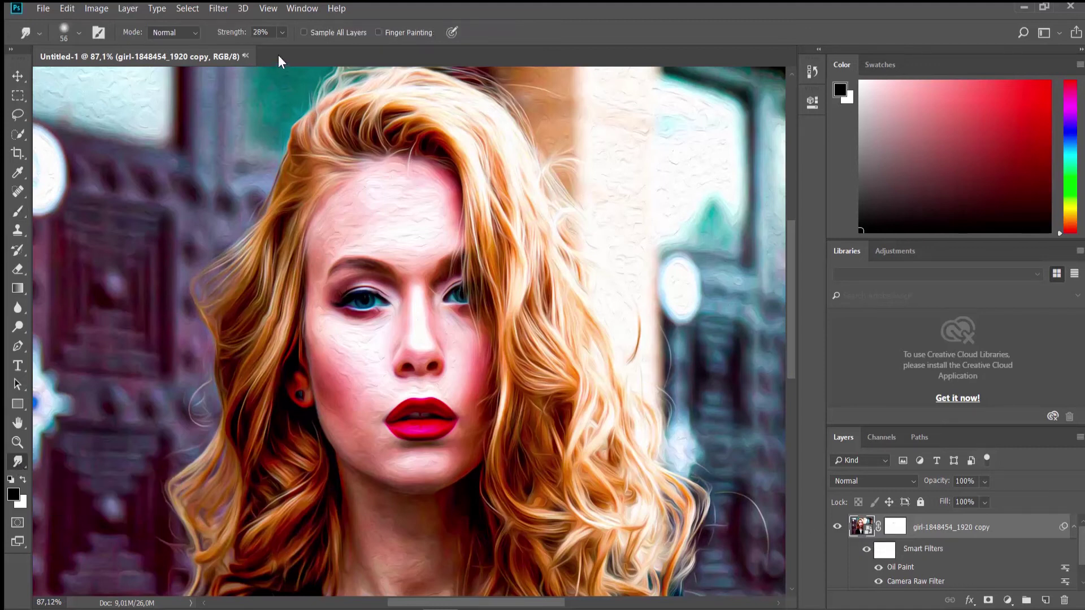
pyautogui.moveTo(242, 32); pyautogui.dragTo(246, 32)
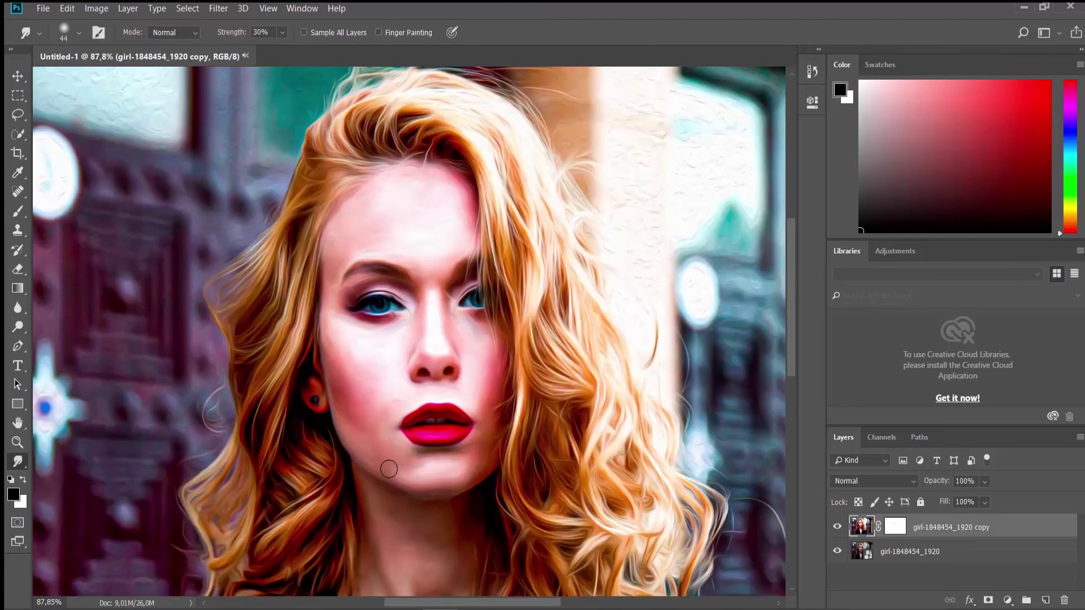
pyautogui.keyDown('shift'); pyautogui.click(940, 557); pyautogui.keyUp('shift')
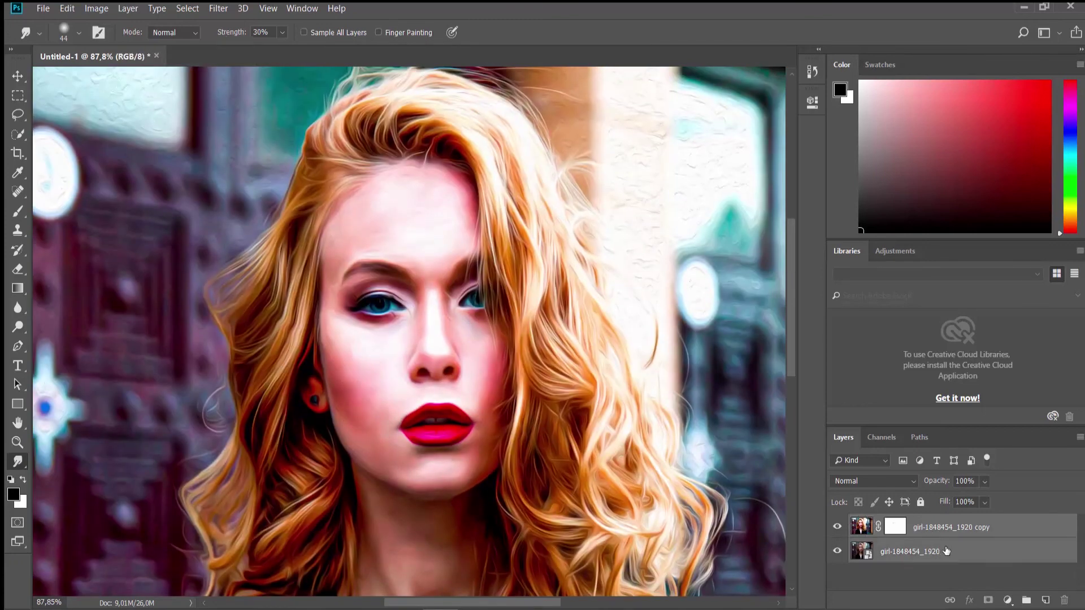
# Step: Group both portrait layers into Group 1, expand it, then undo the grouping
pyautogui.rightClick(947, 552)
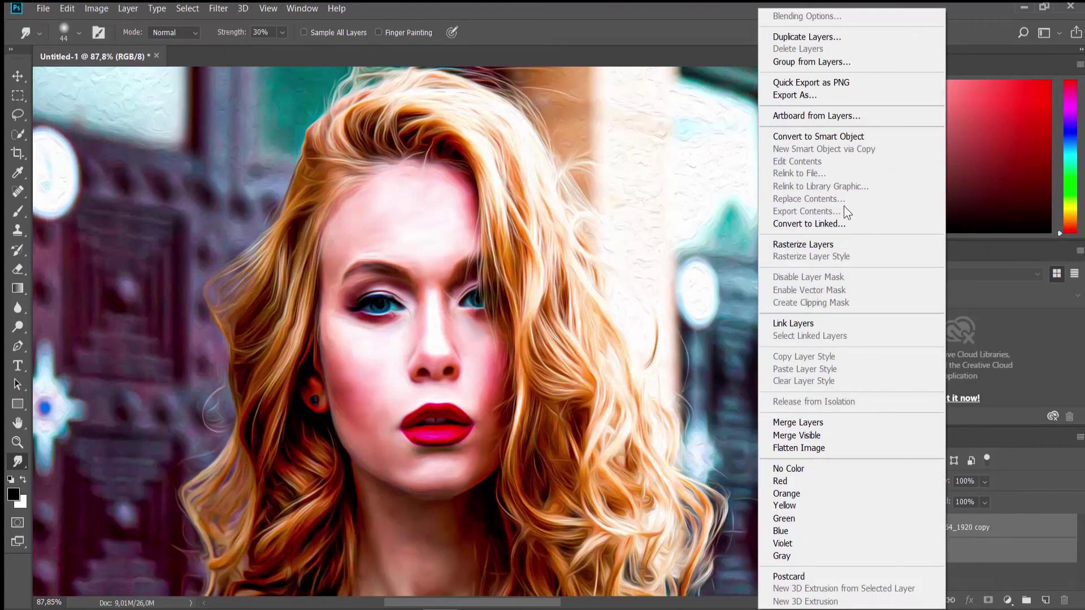
pyautogui.click(812, 62)
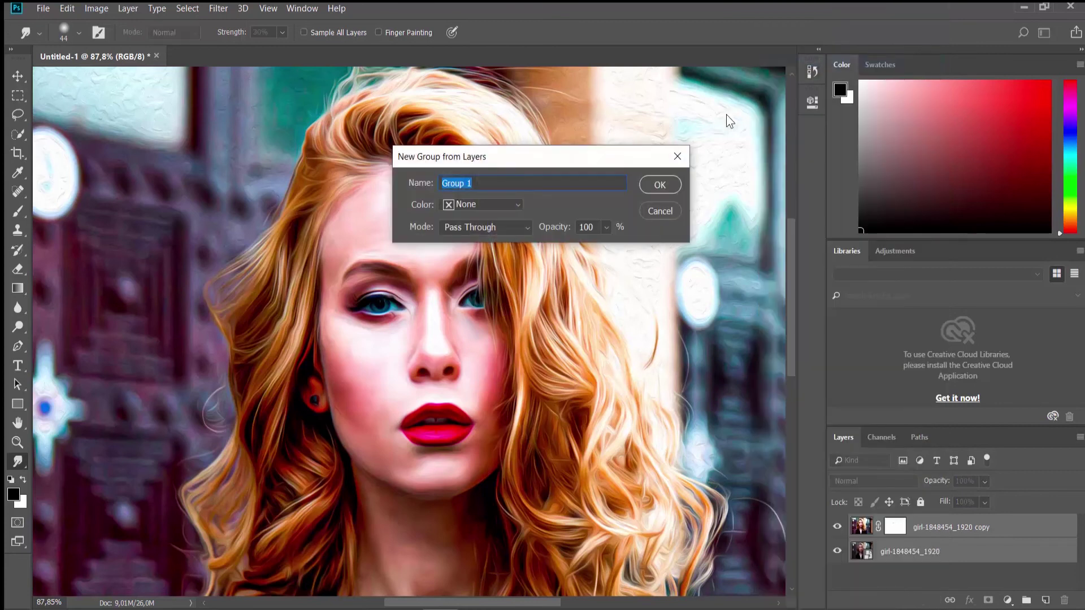
pyautogui.click(660, 185)
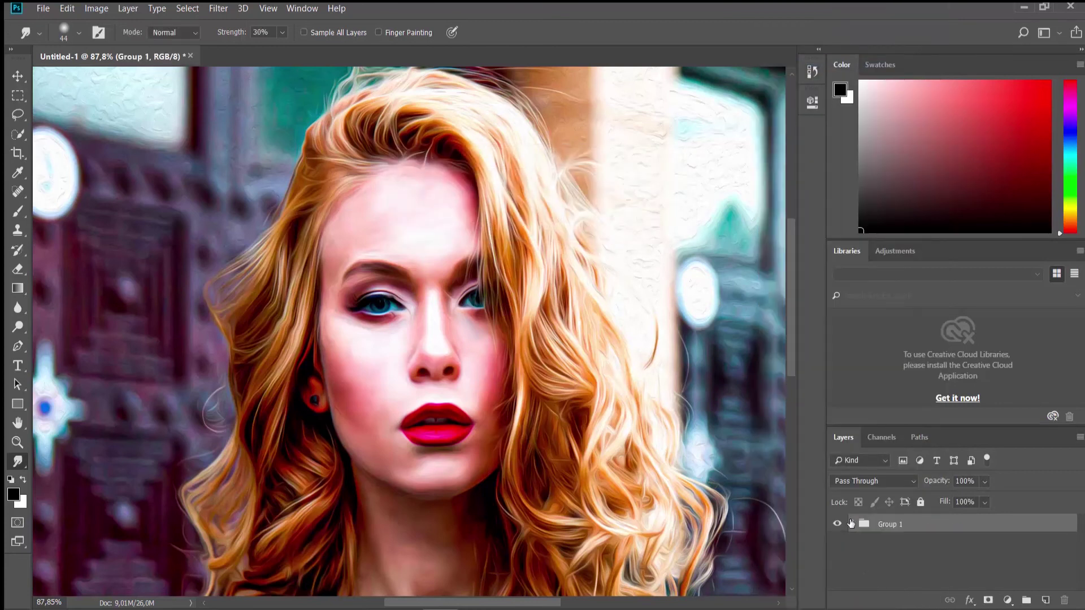
pyautogui.click(854, 525)
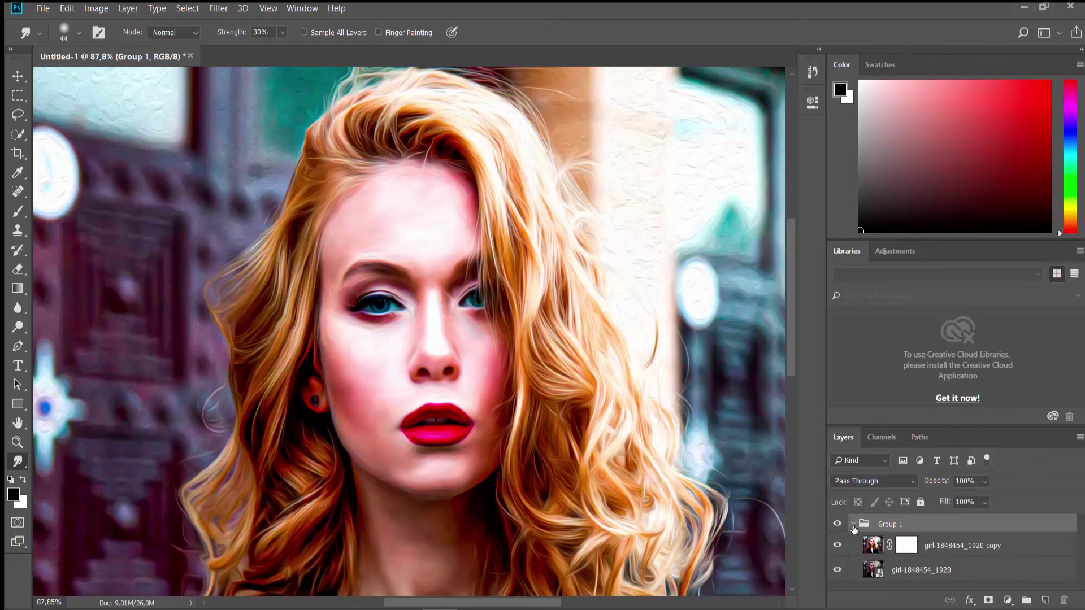
pyautogui.hotkey('ctrl', 'shift', 'g')
pyautogui.rightClick(916, 549)
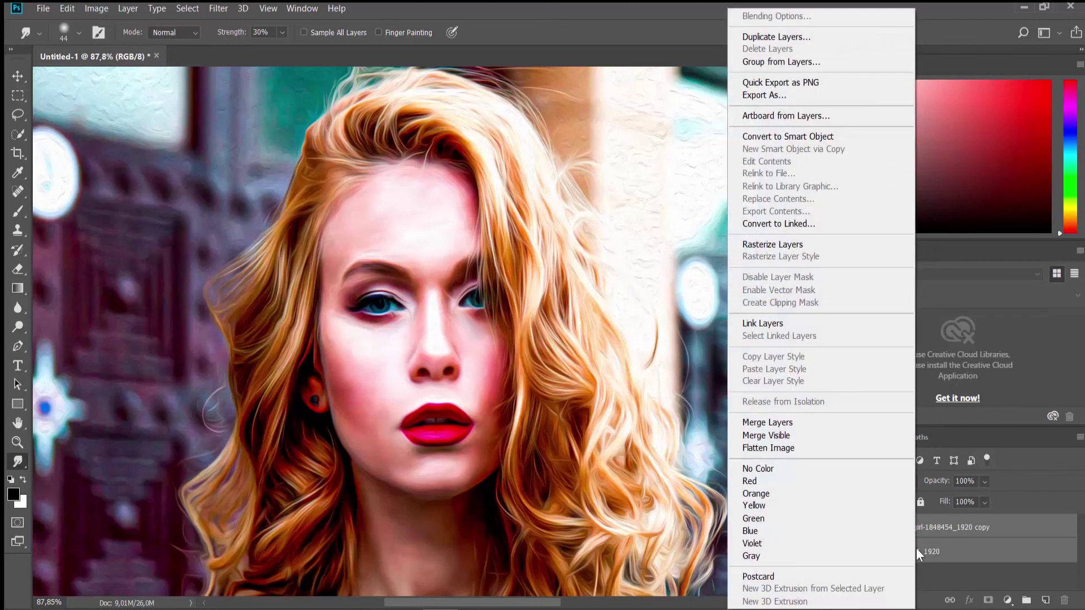